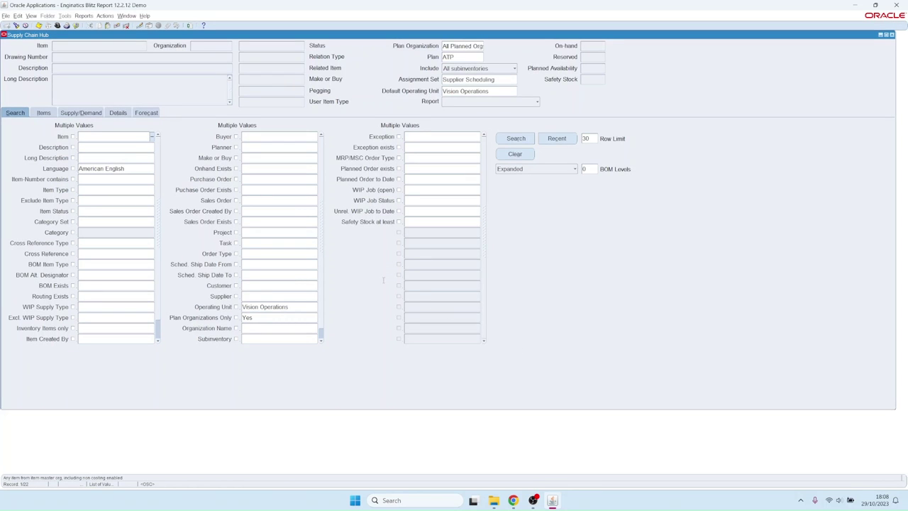
- Look up the available values for the Exception search criterion
click(446, 137)
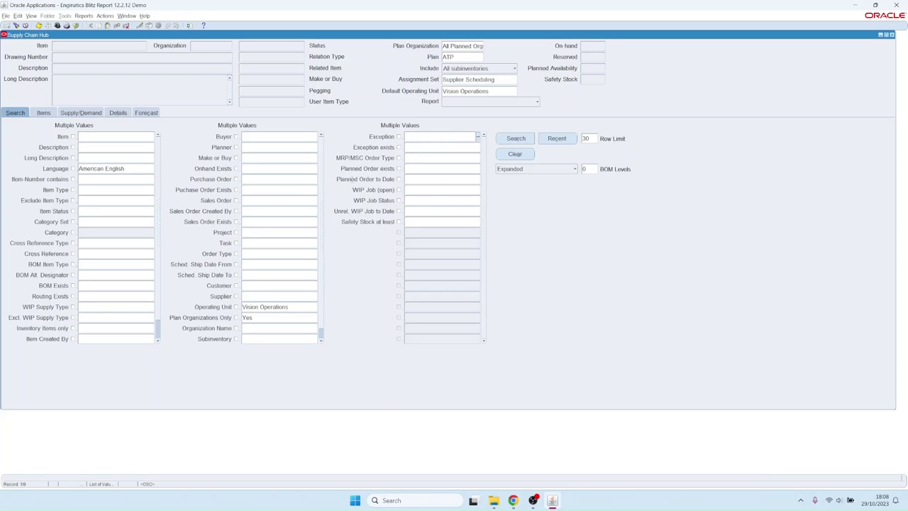
key(ctrl+l)
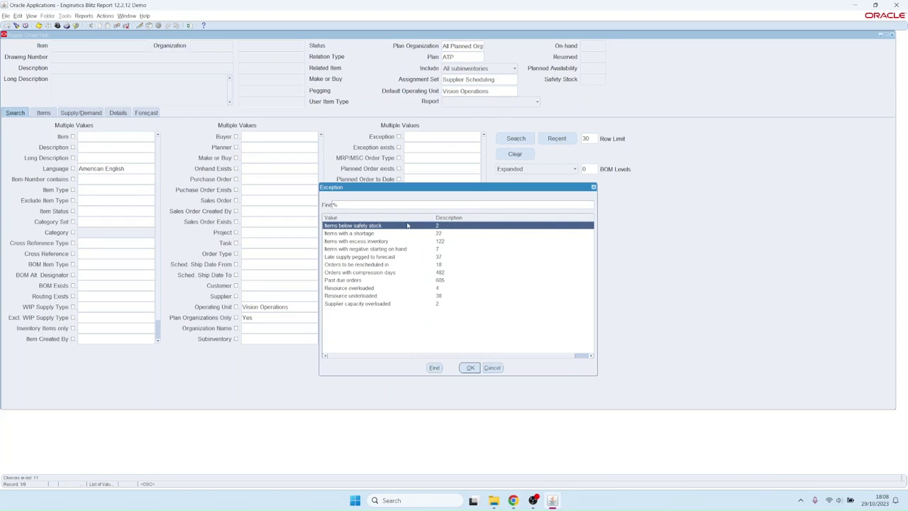
double_click(350, 279)
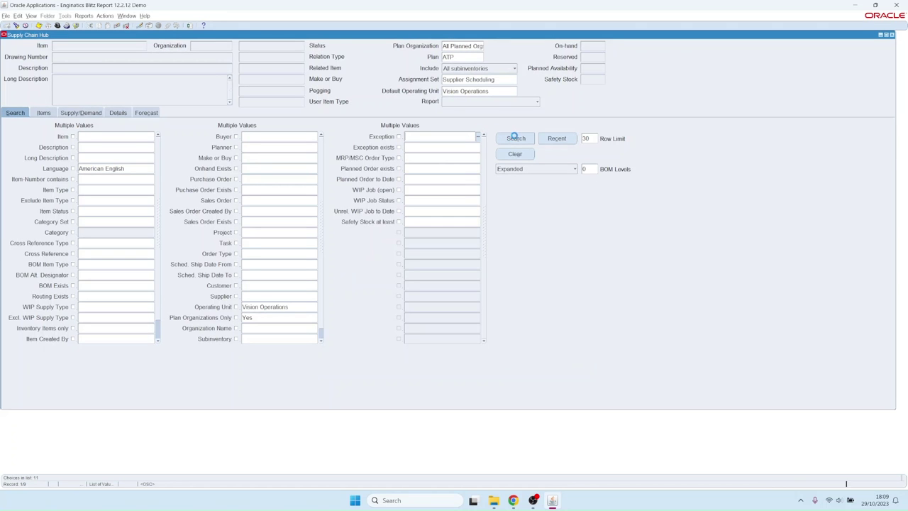
- Run the item search and expand the resulting items to 3 BOM levels
click(516, 138)
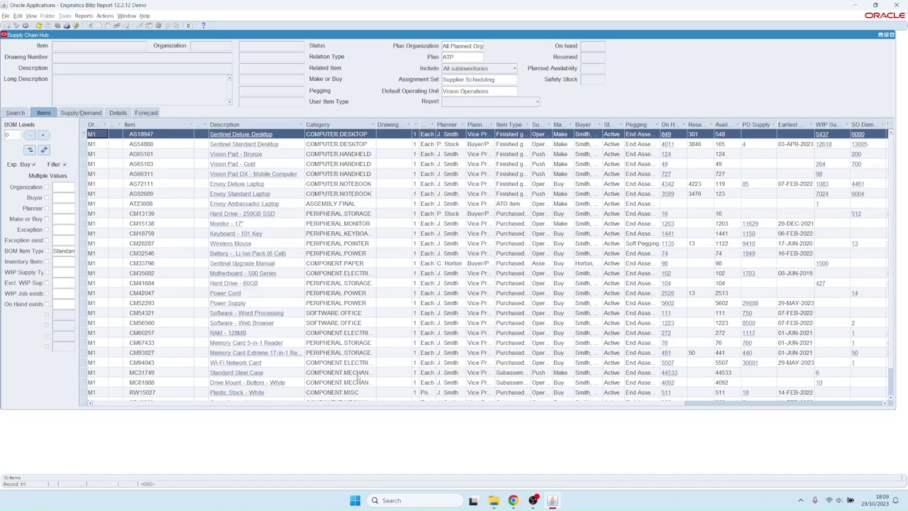
click(42, 134)
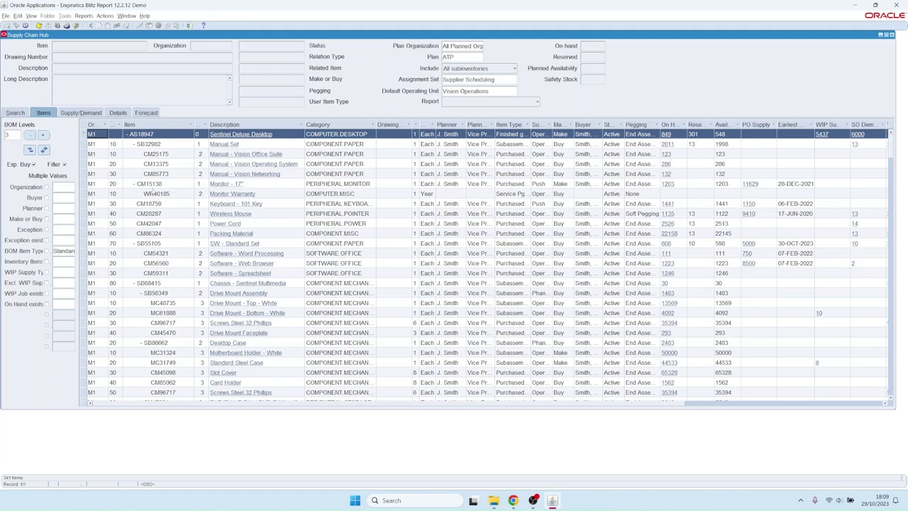
click(153, 185)
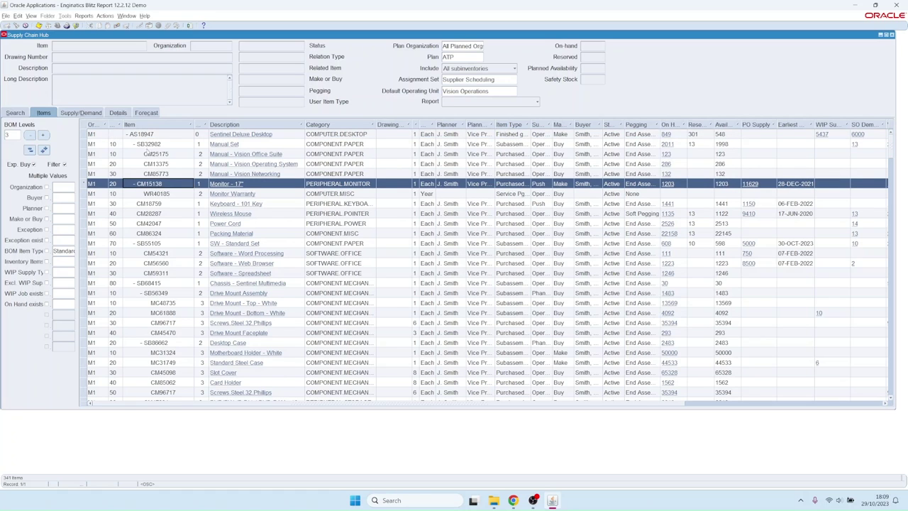
- View the bill of material of item SB32982 (Manual Set) and close it
right_click(148, 144)
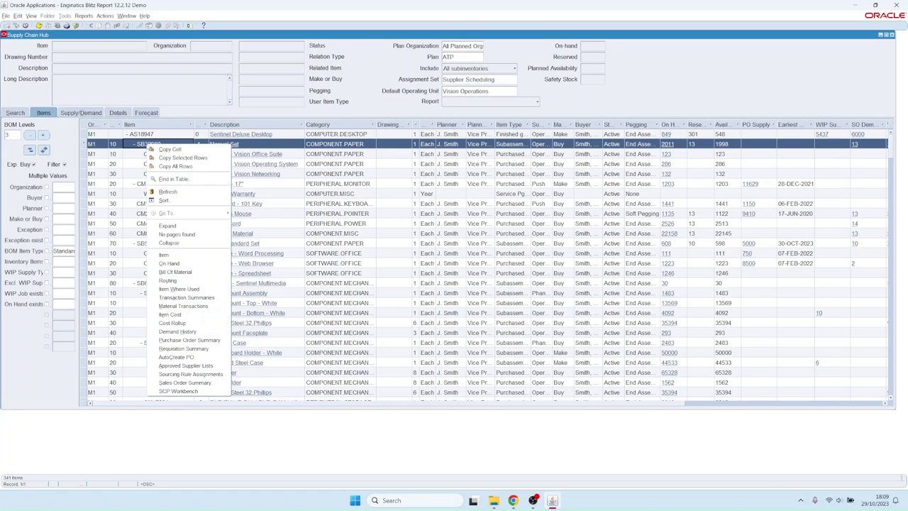
click(174, 272)
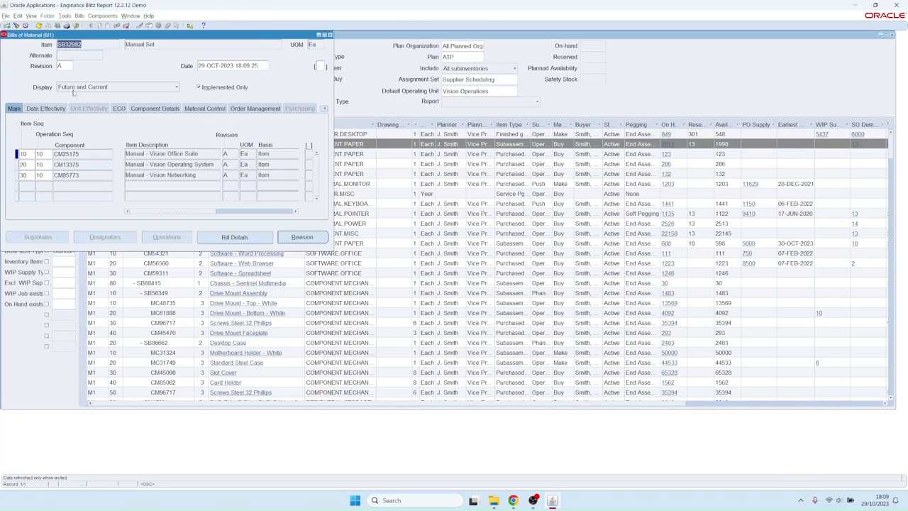
click(330, 34)
- Examine the on-hand quantities of item AS18947 in a widened Material Workbench window and close it
right_click(146, 134)
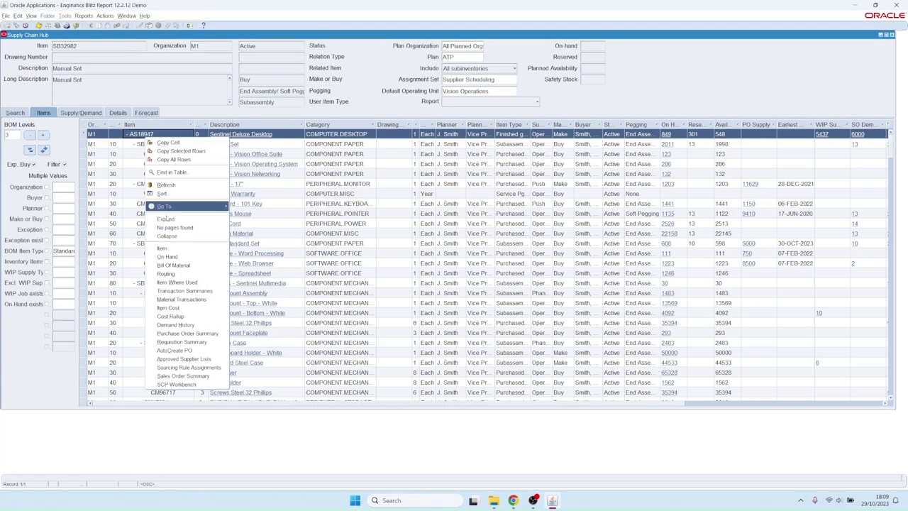
click(181, 259)
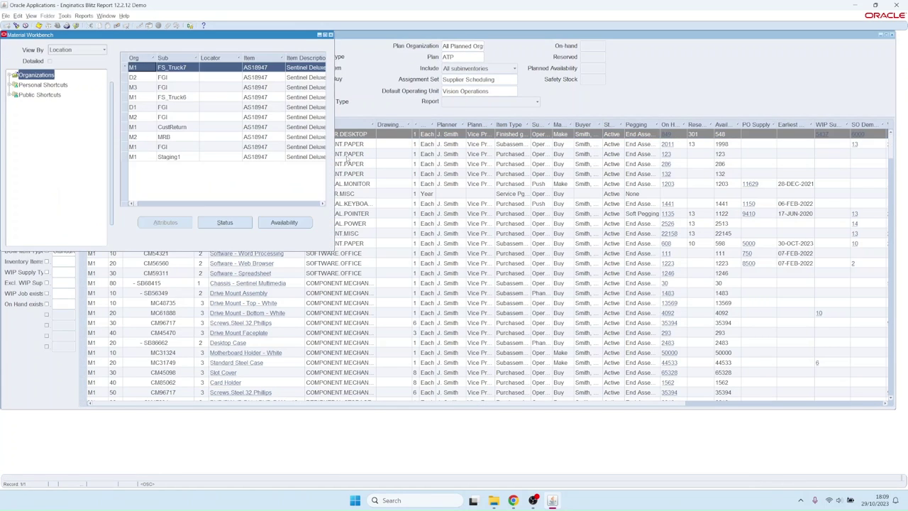
drag(333, 151, 720, 196)
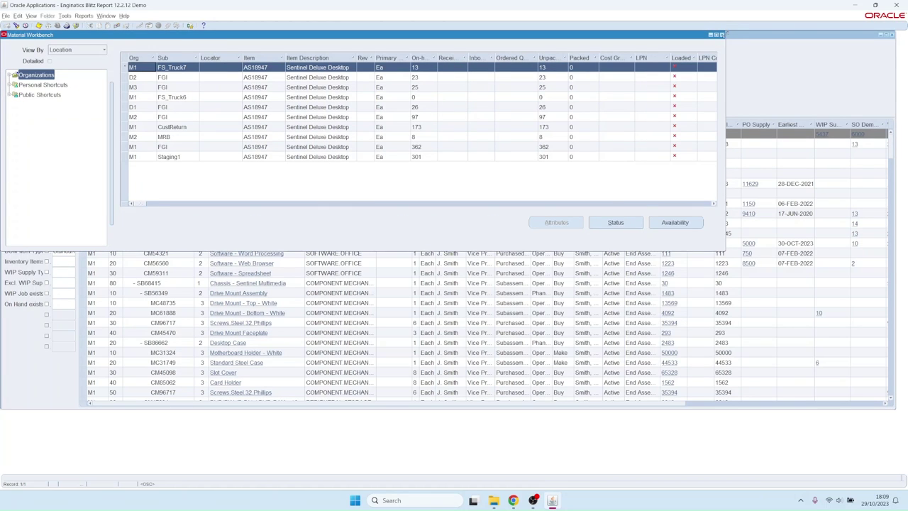
click(721, 34)
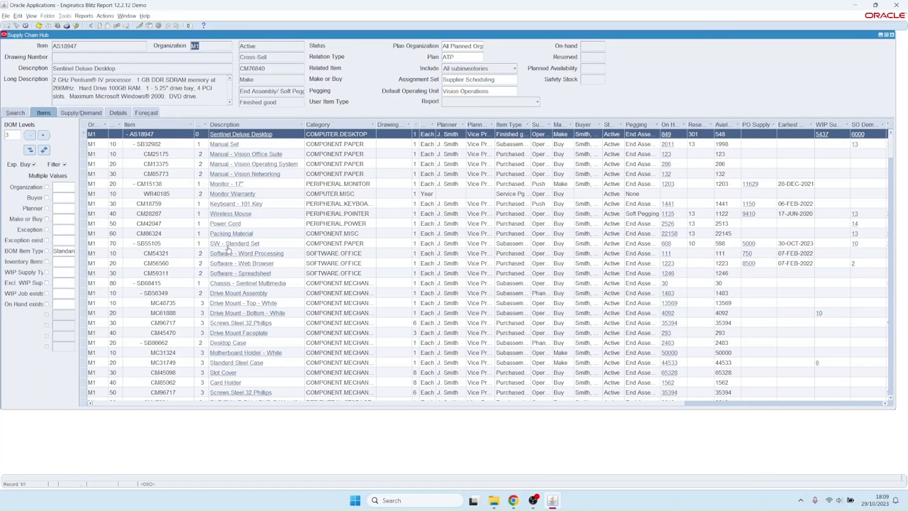
- Select the item rows from AS18947 through CM28287, plus CM86324 and SB55105
shift+click(159, 235)
shift+click(159, 135)
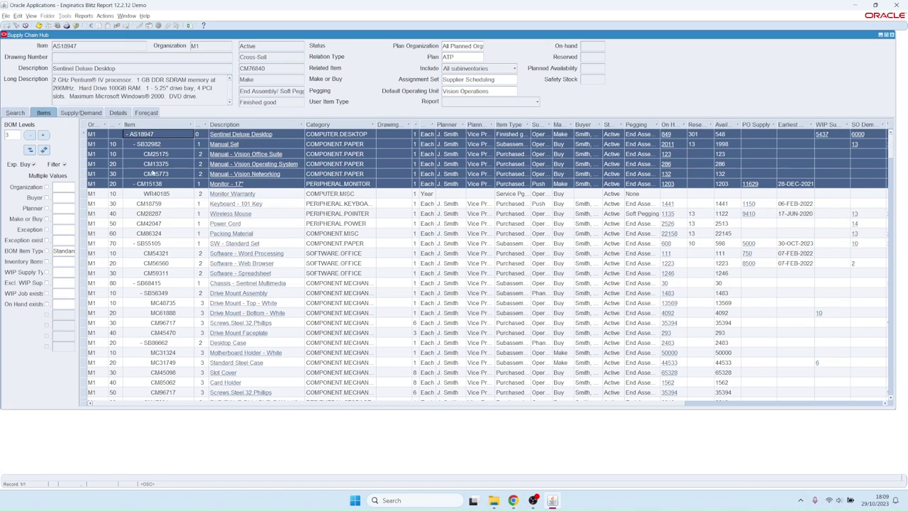
shift+click(150, 213)
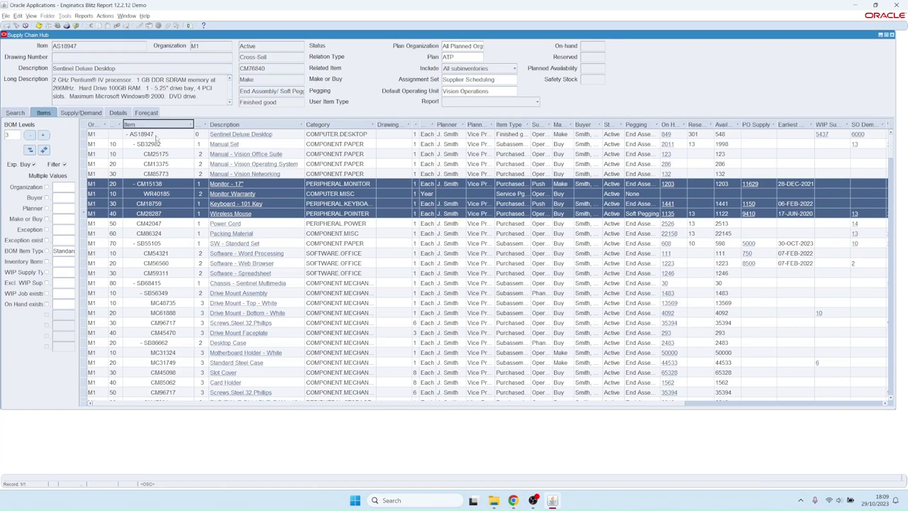
click(157, 136)
shift+click(152, 213)
ctrl+click(156, 243)
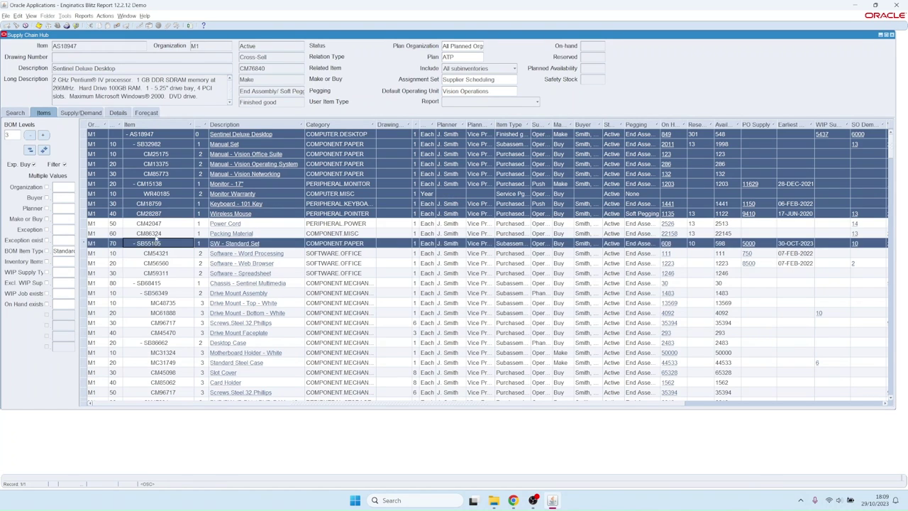
ctrl+click(156, 233)
- Run the MSC Horizontal Plan report for the selected items
click(488, 103)
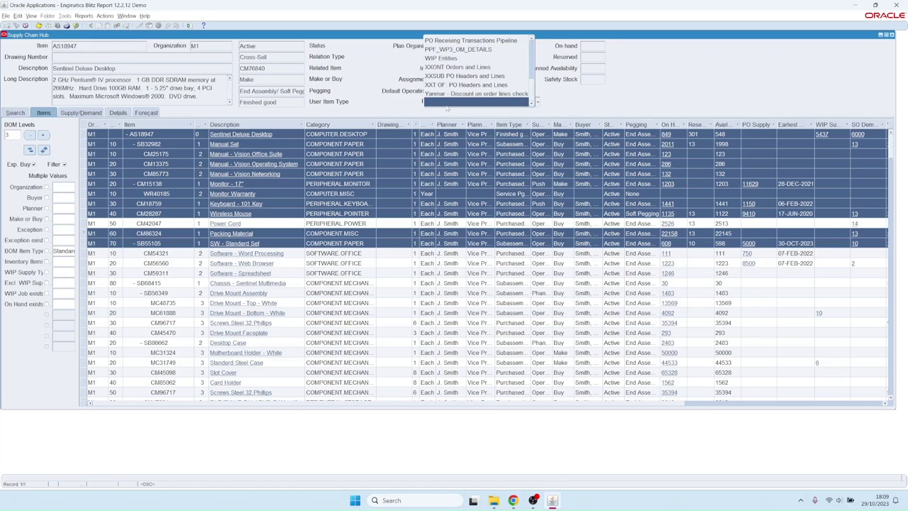
scroll(479, 71, up, 2)
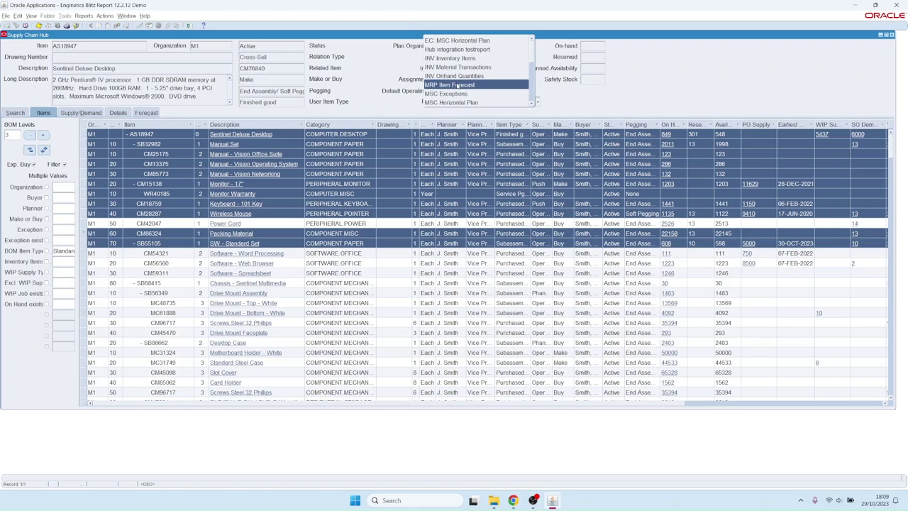
click(458, 103)
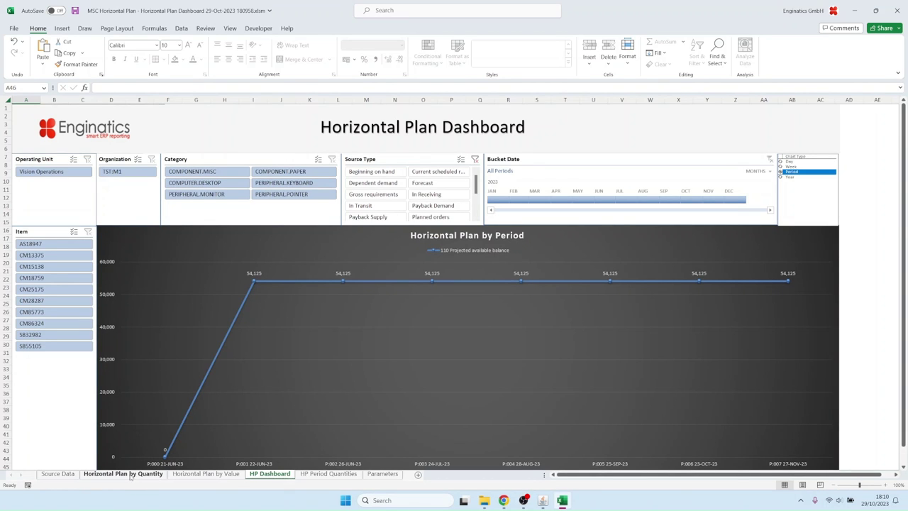
- Check the Source Data sheet and filter the Supply Demand Label on Horizontal Plan by Quantity to only 110 Projected available balance
click(57, 474)
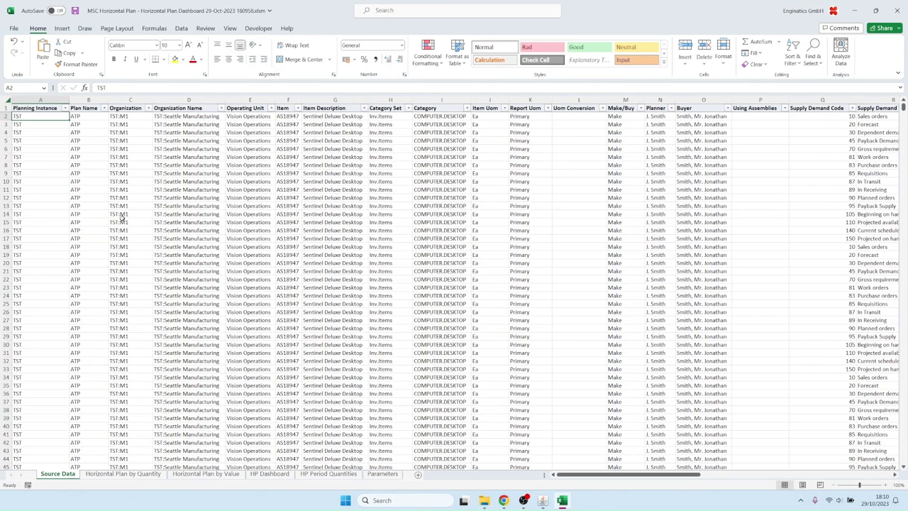
click(130, 473)
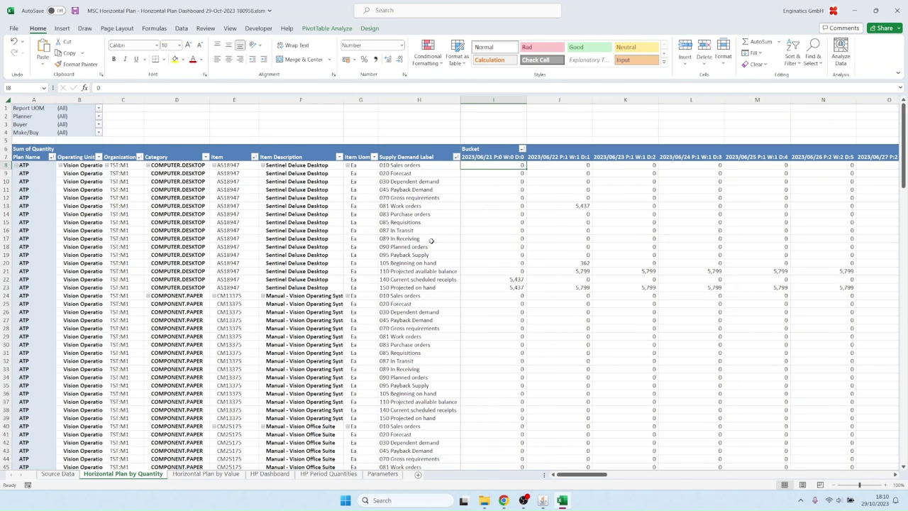
click(456, 158)
scroll(400, 298, down, 1)
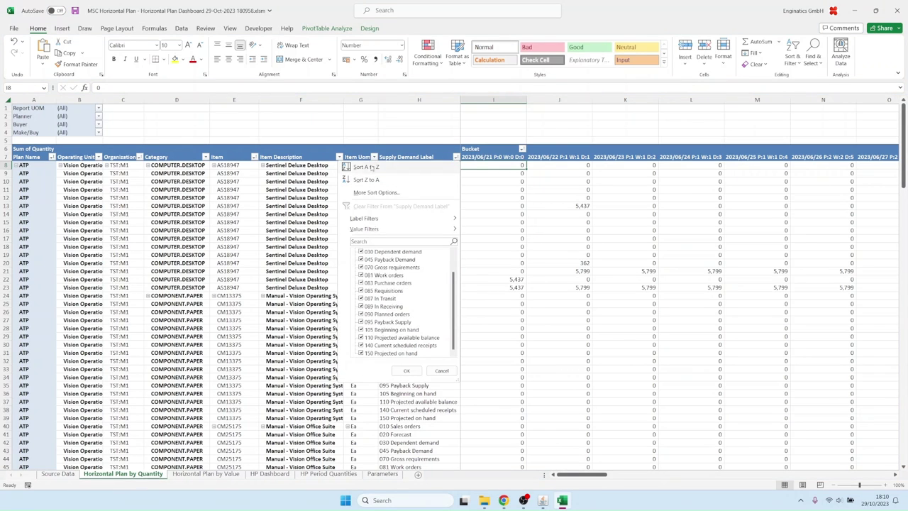
scroll(376, 251, up, 1)
click(361, 251)
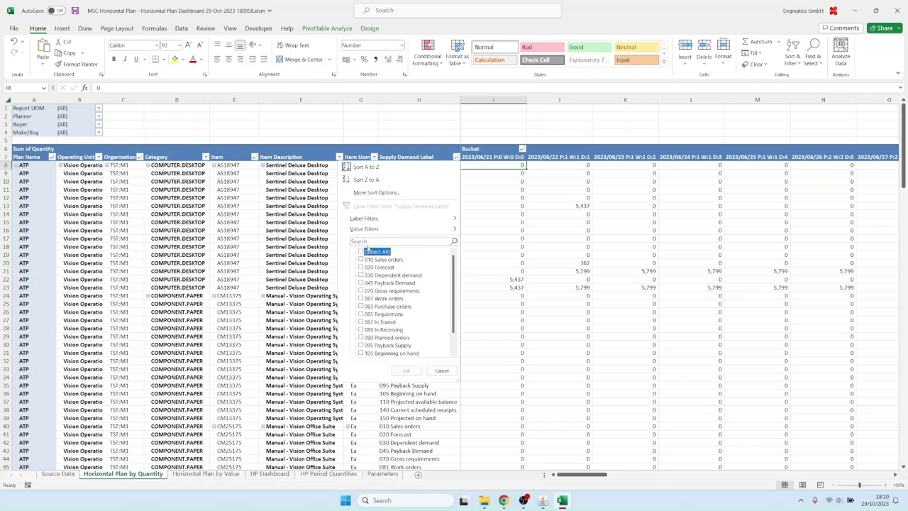
scroll(390, 349, down, 1)
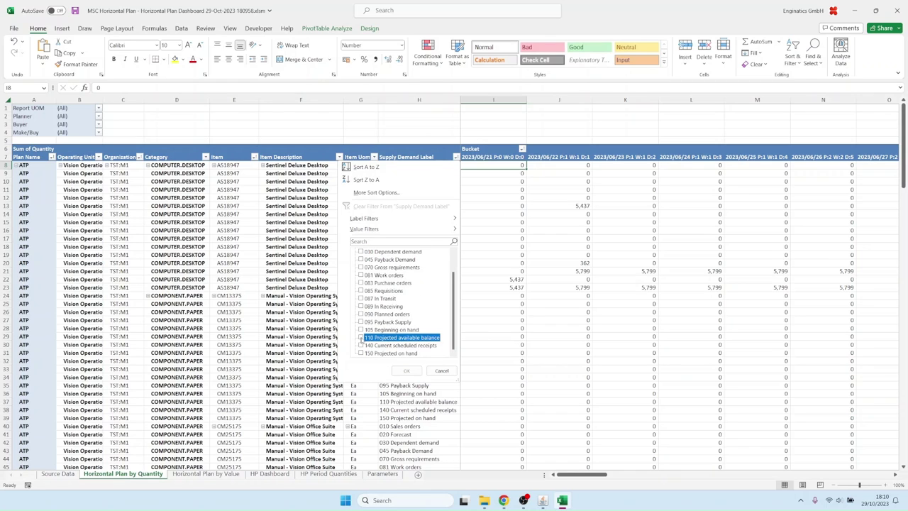
click(361, 337)
click(398, 370)
- Examine the projected available balance of each listed item across the date buckets
drag(418, 164, 418, 239)
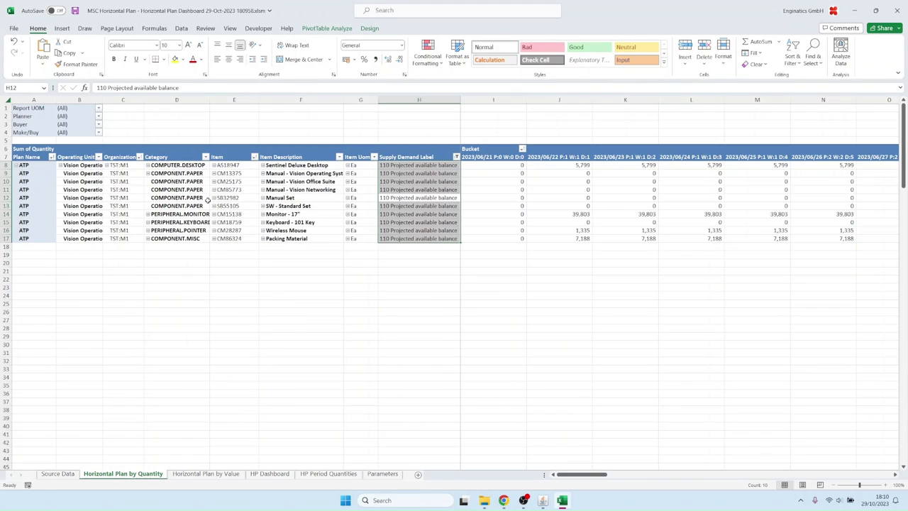
drag(236, 167, 227, 238)
drag(418, 165, 418, 238)
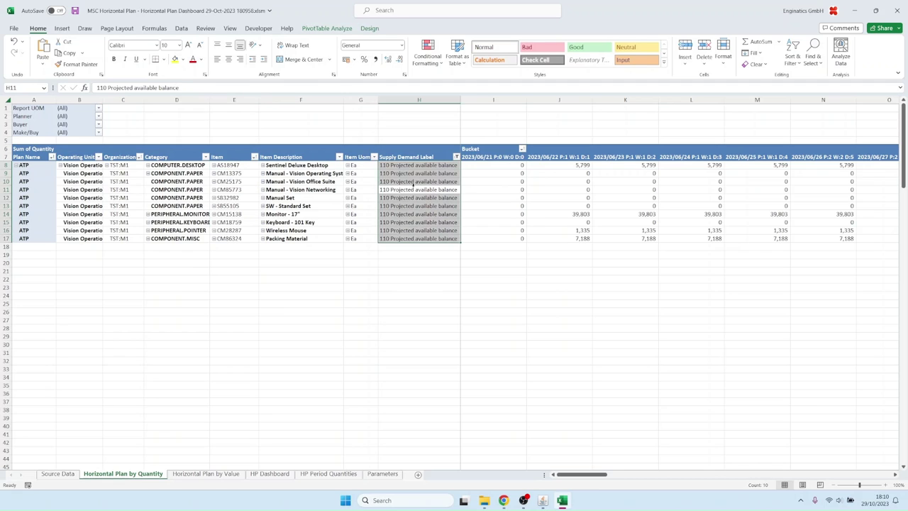
click(571, 213)
drag(587, 474, 638, 477)
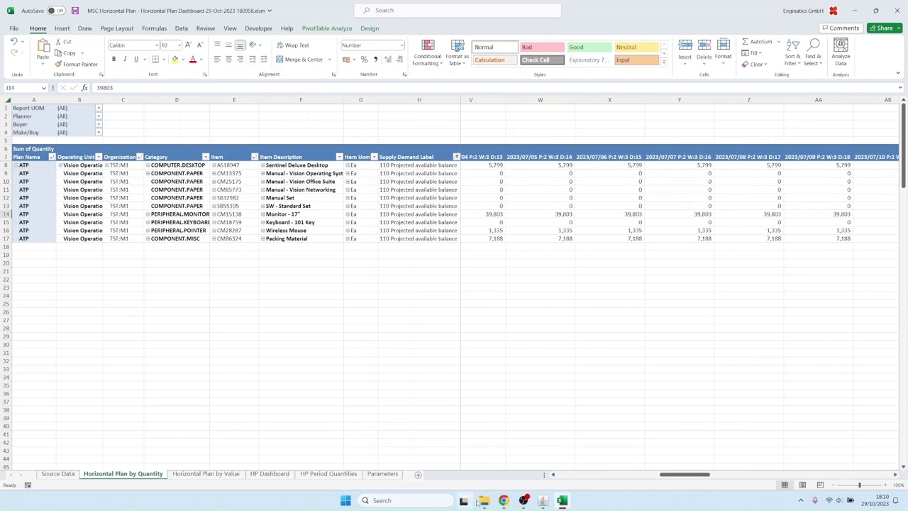
- Switch back to the Oracle Supply Chain Hub, browse the available reports, and reduce the selection to item CM13375
click(543, 500)
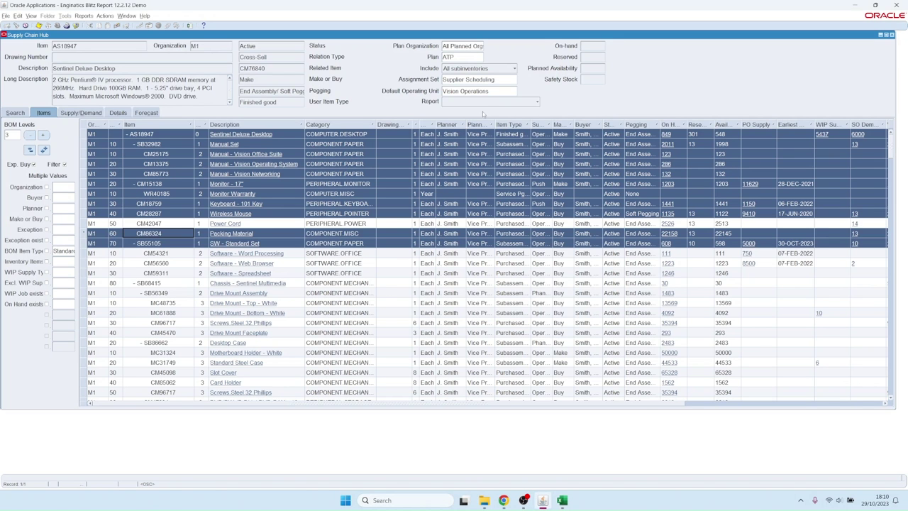
click(488, 102)
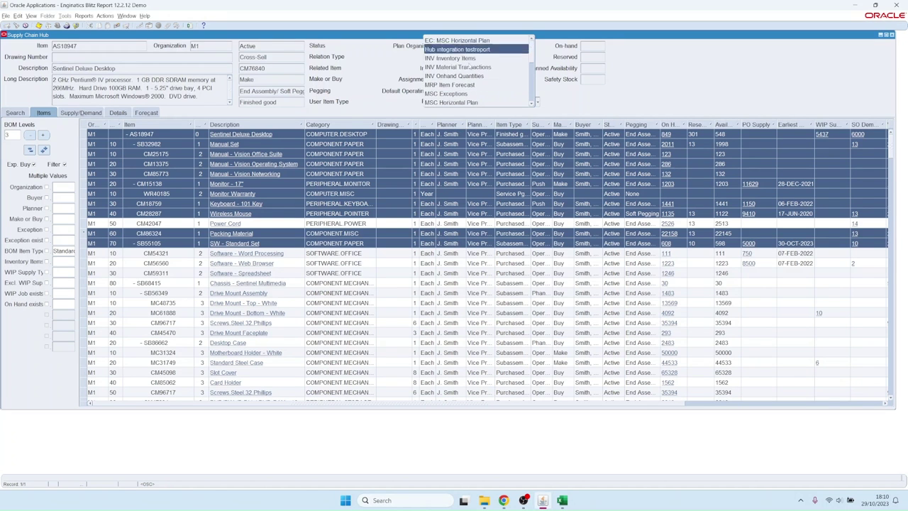
click(177, 233)
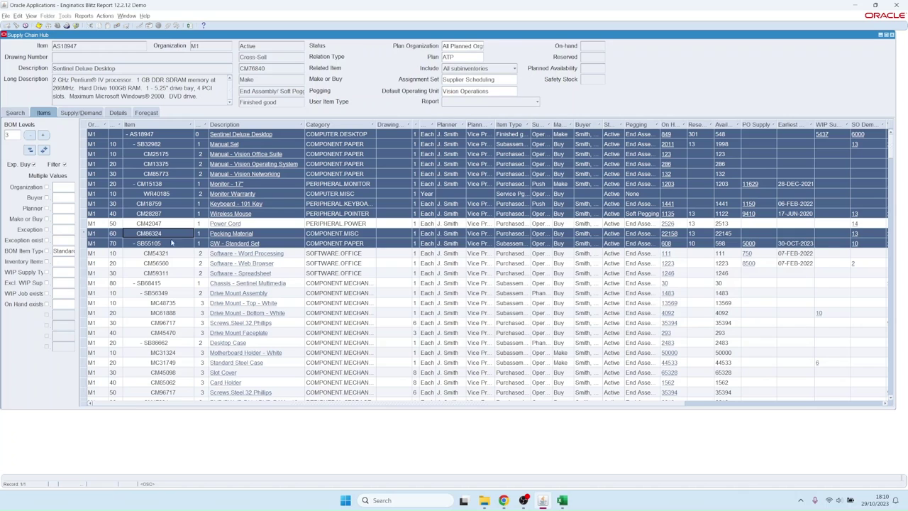
click(160, 167)
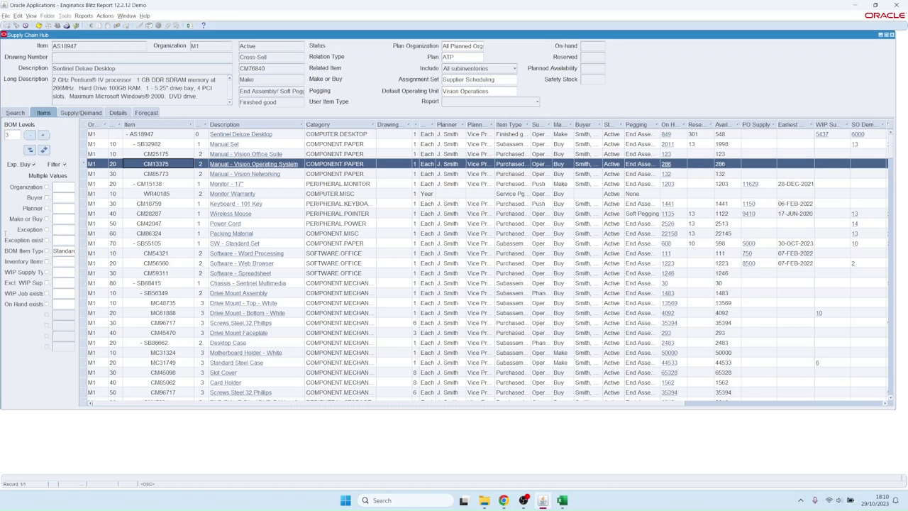
- Filter the expanded item list by Make or Buy with the value Make
click(62, 219)
text(Make)
key(Tab)
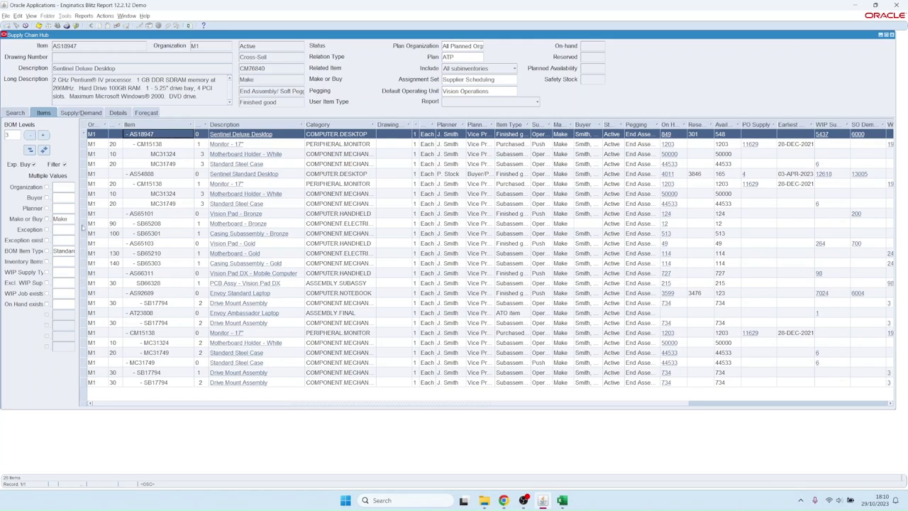
- Change the Make or Buy filter of the item list to Buy
click(63, 219)
text(b)
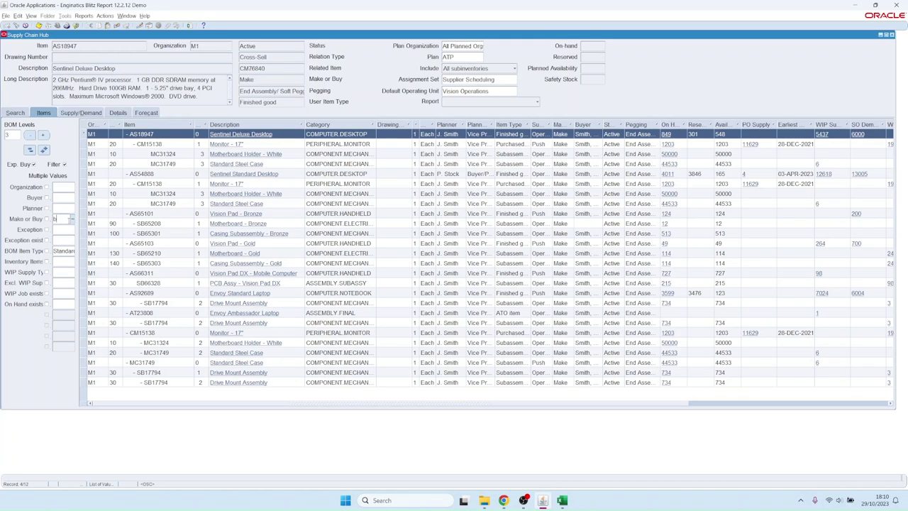
text(uy)
key(Tab)
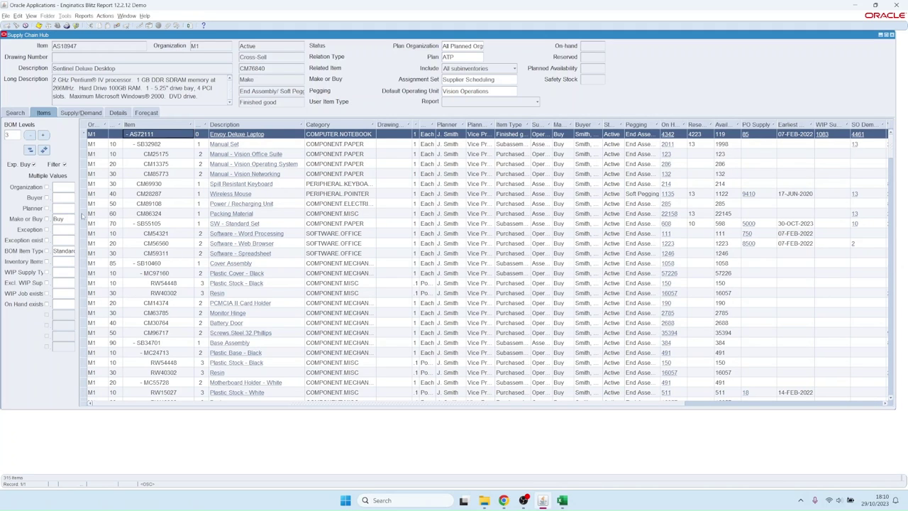
- Clear the Make or Buy filter to list all items again
click(67, 221)
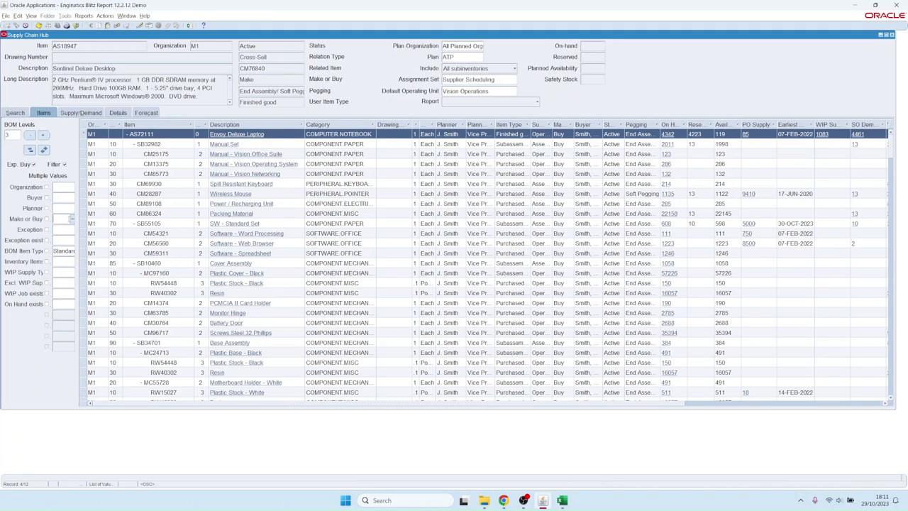
key(Tab)
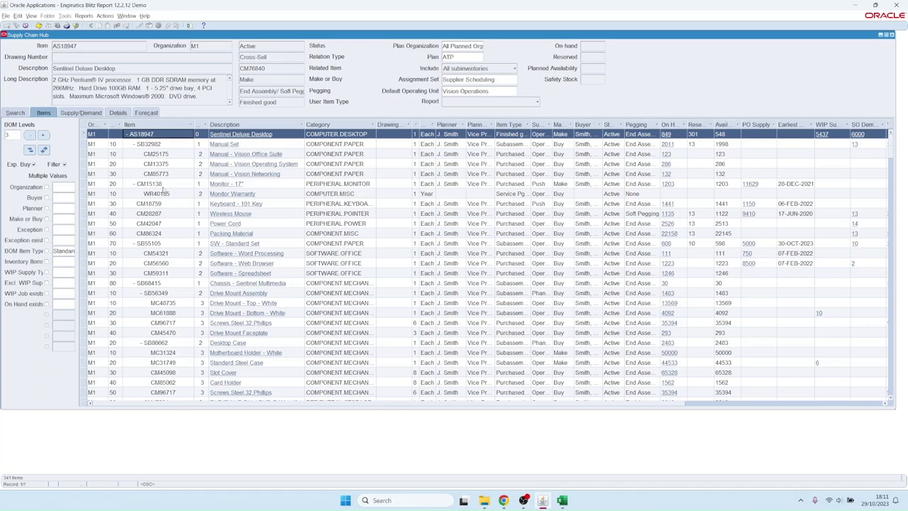
- Open the supply and demand lines of item CM15138 (Monitor - 17") and check its on-hand quantity
double_click(224, 184)
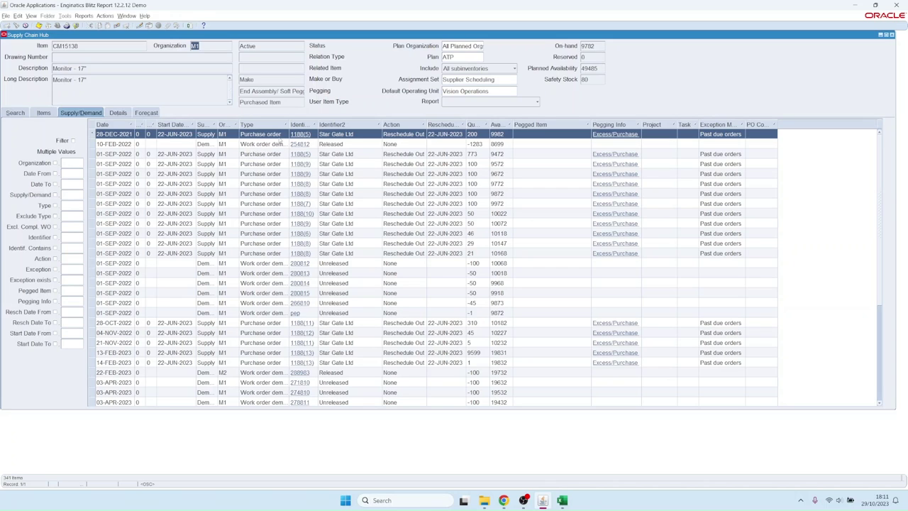
click(599, 45)
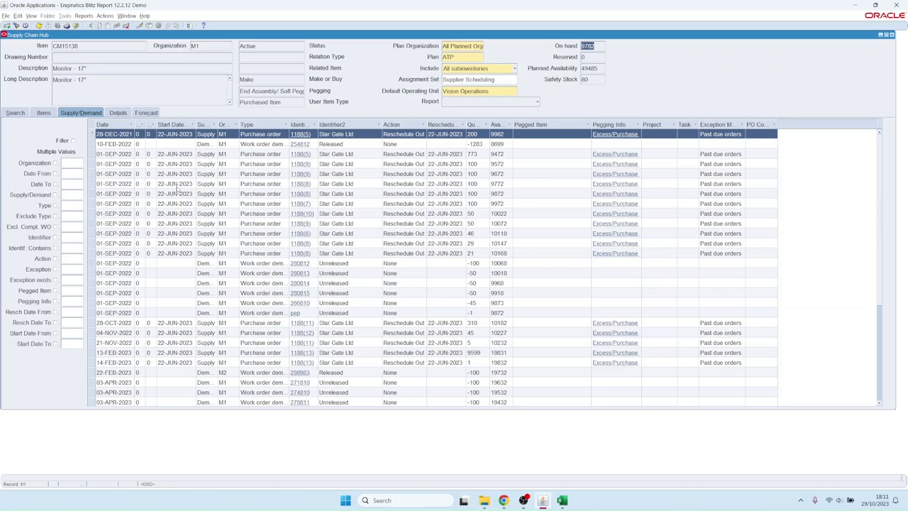
- Open the released work order demand dated 10-FEB-2022, review its components and operations, and return to the supply and demand lines
click(294, 145)
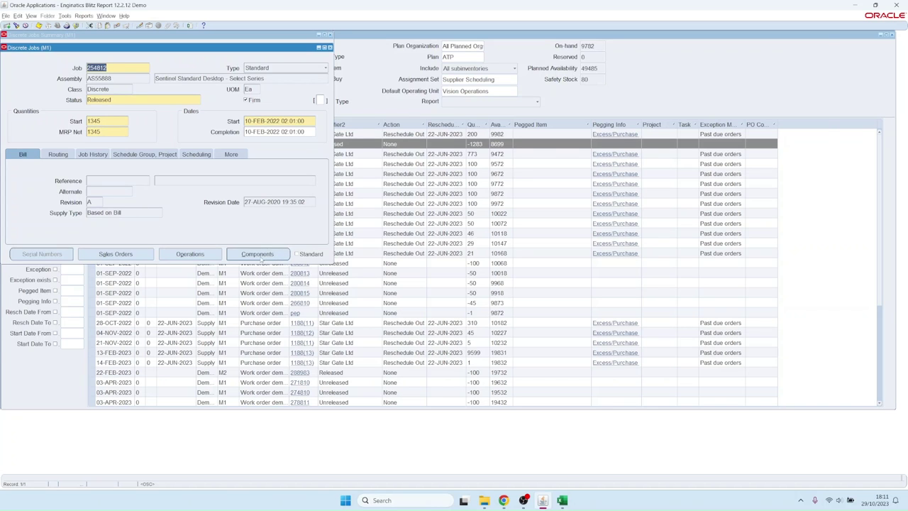
click(260, 256)
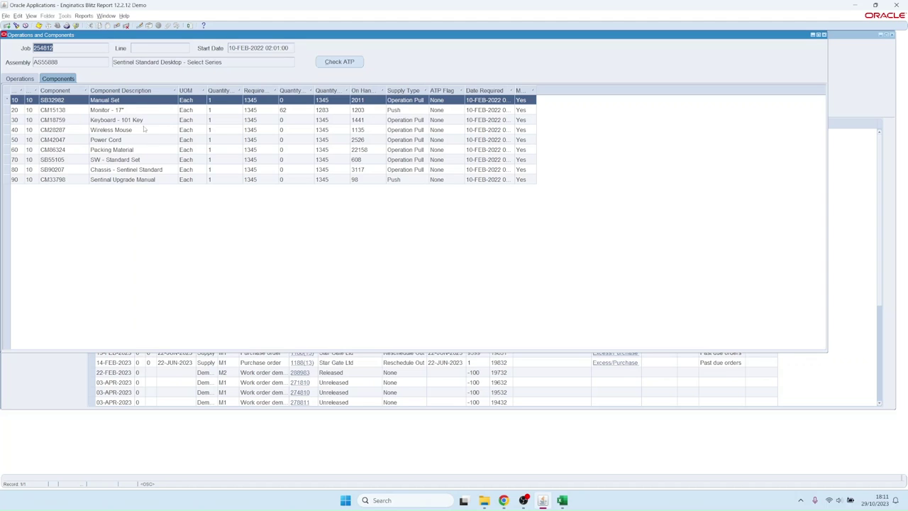
click(114, 111)
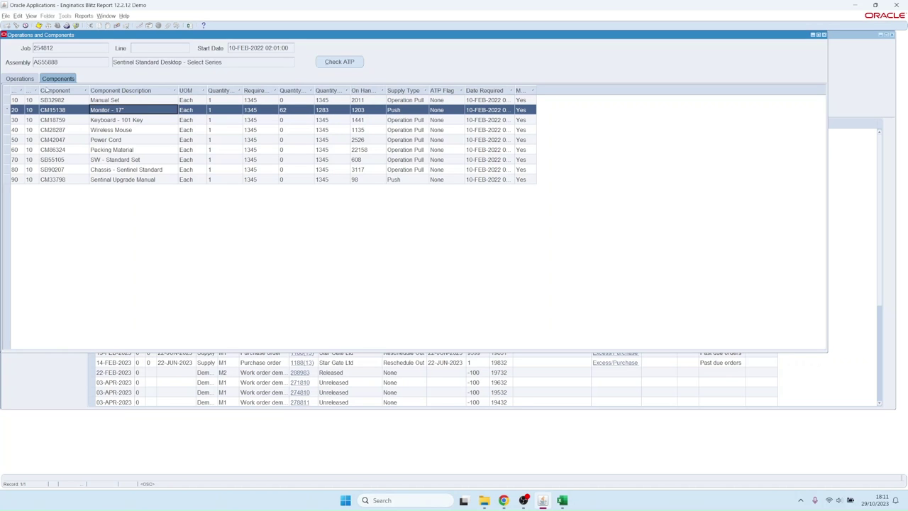
click(21, 79)
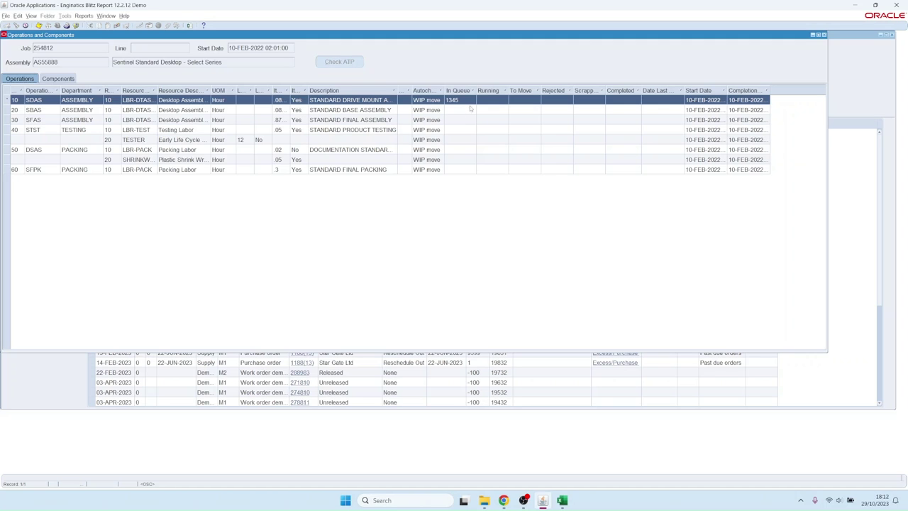
click(823, 34)
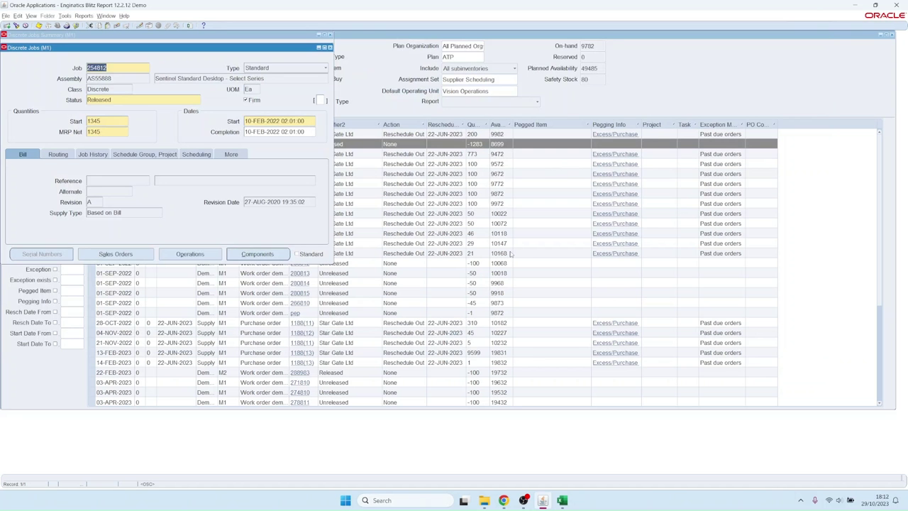
click(329, 48)
click(330, 34)
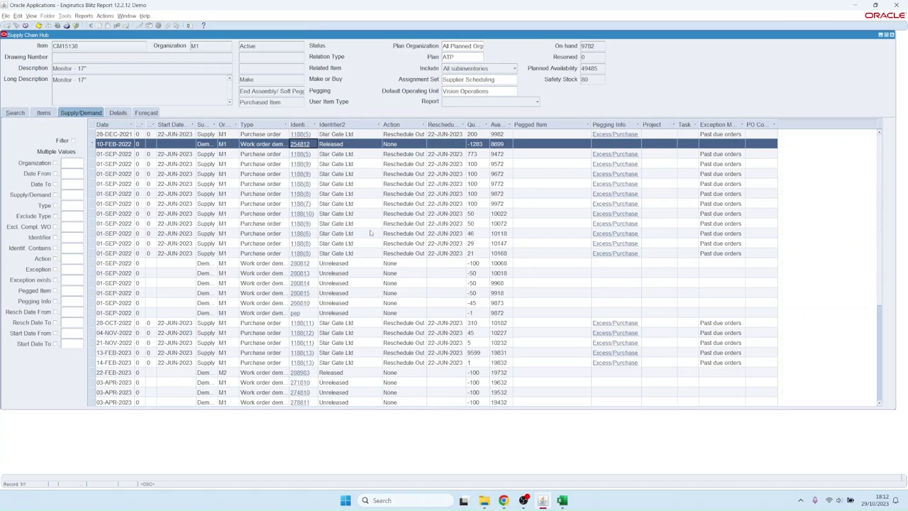
click(412, 166)
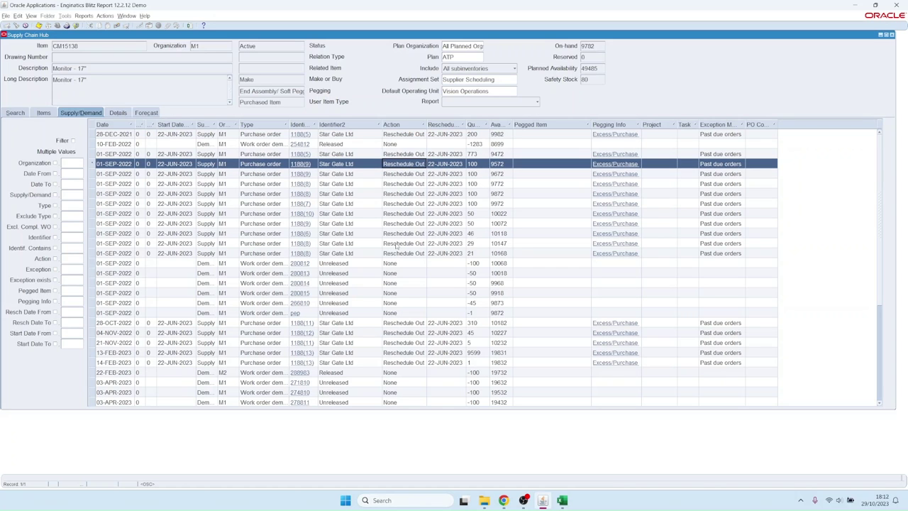
shift+click(399, 225)
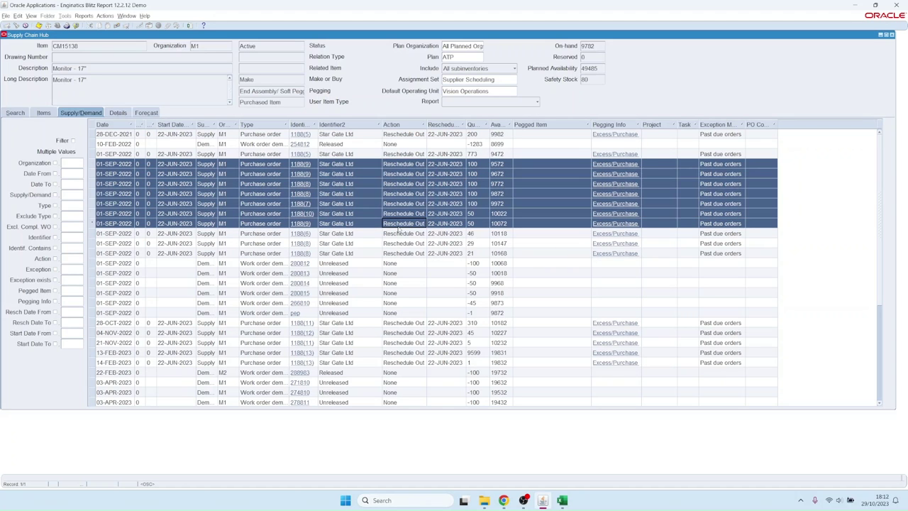
right_click(402, 189)
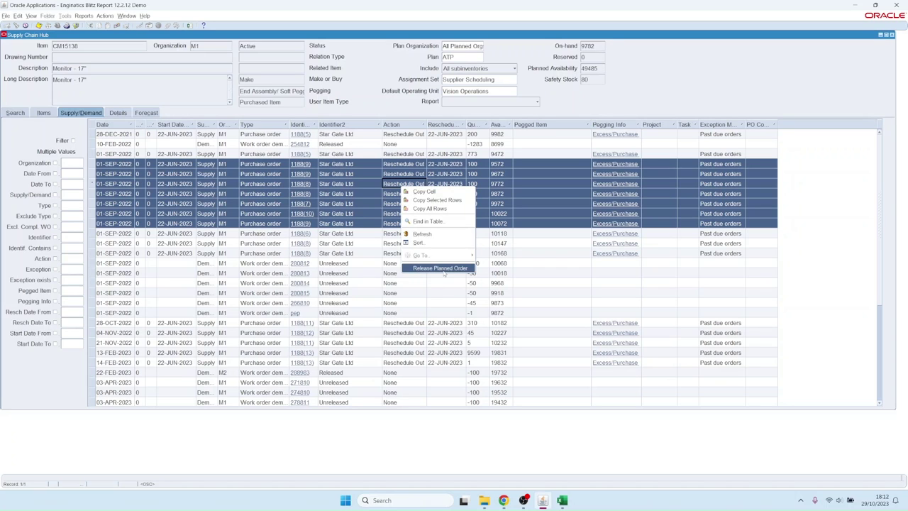
- Open the Release Transactions window for seven consecutive Star Gate Ltd purchase order lines dated 01-SEP-2022, and close it without releasing them
click(373, 165)
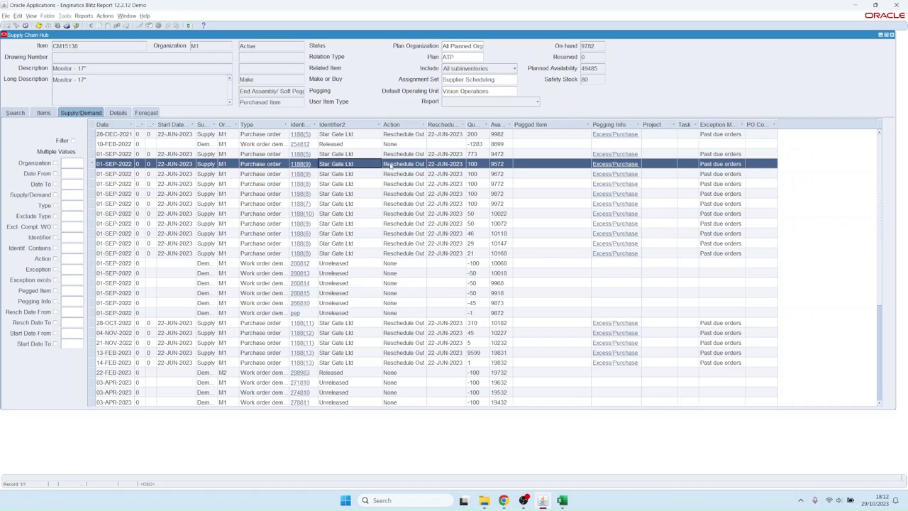
shift+click(408, 223)
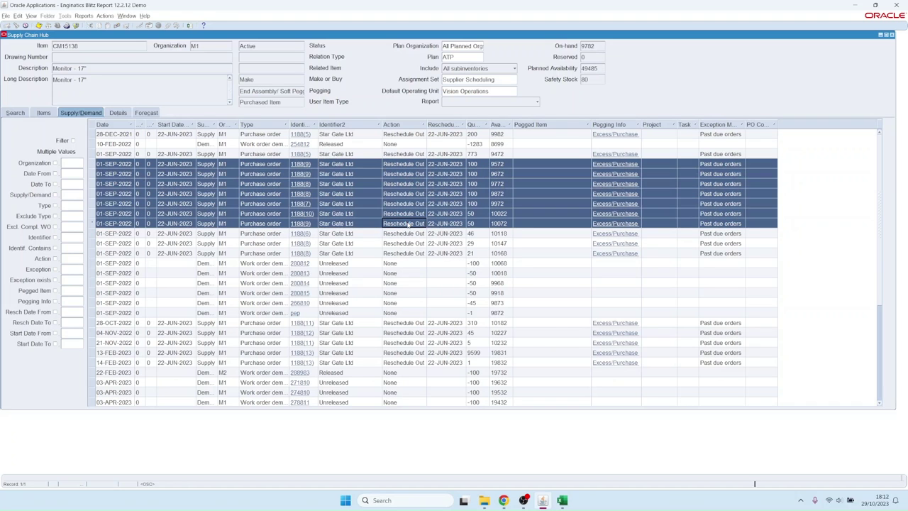
right_click(402, 179)
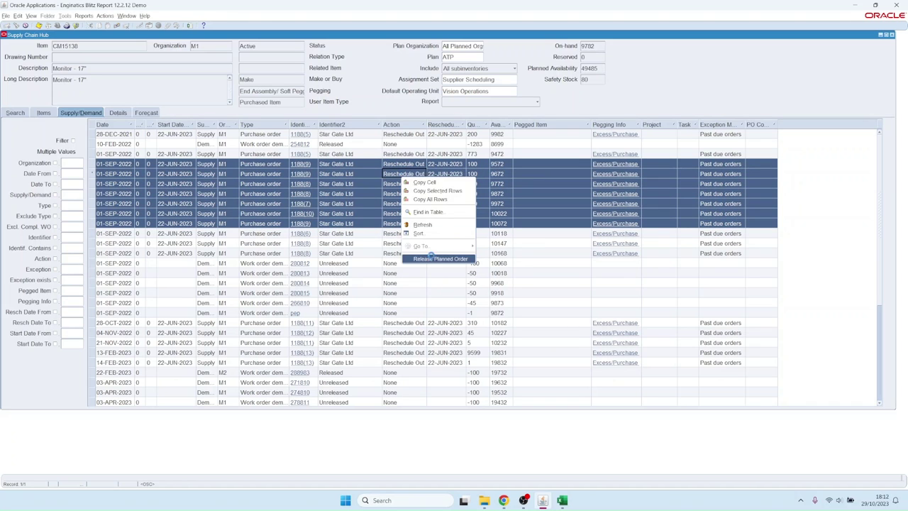
click(433, 258)
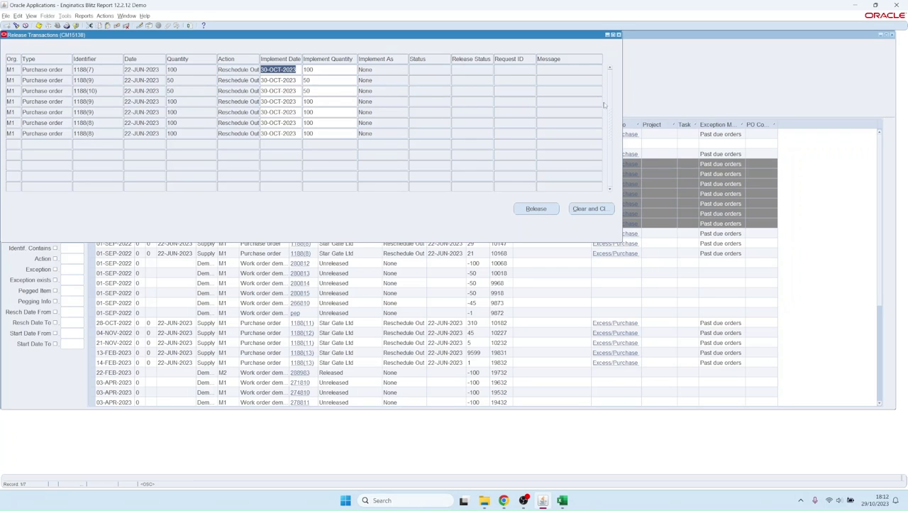
click(617, 35)
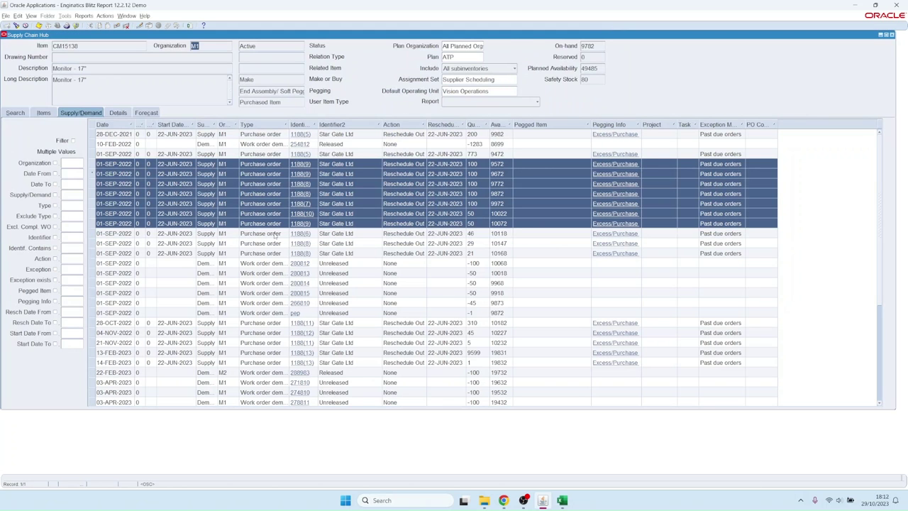
click(248, 274)
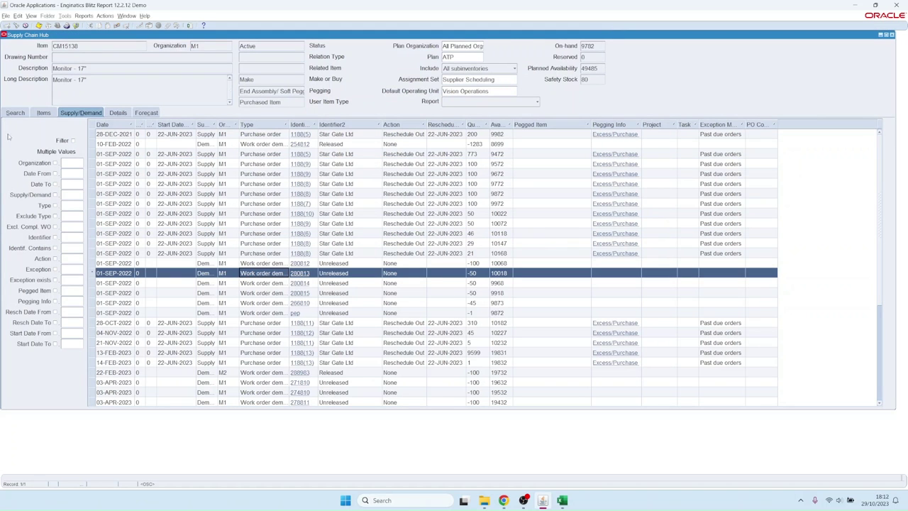
scroll(179, 232, down, 5)
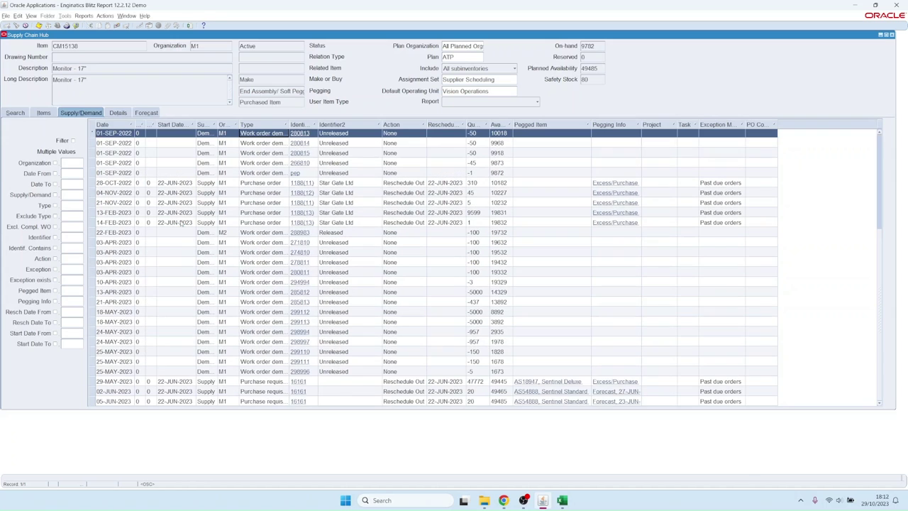
- Search again for items with the Past due orders exception, with Planned Order exists set to Yes
click(47, 113)
click(10, 115)
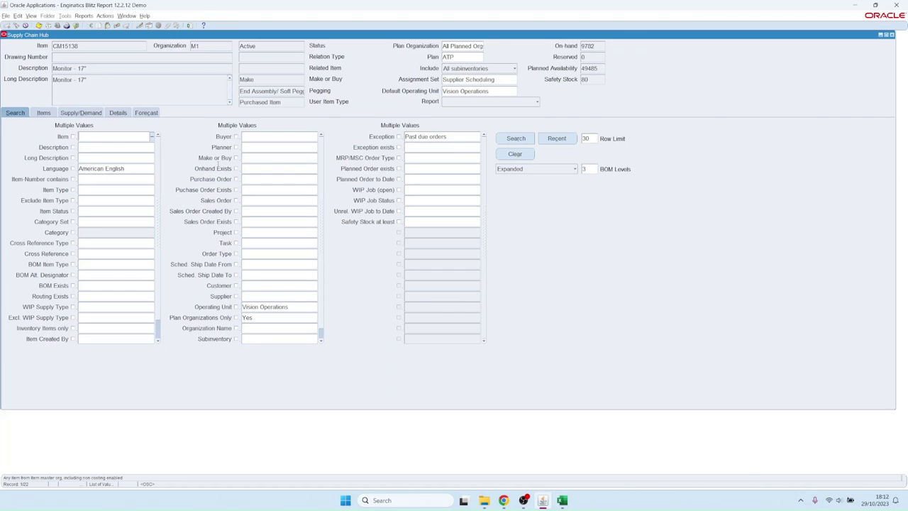
click(424, 168)
text(y)
click(504, 140)
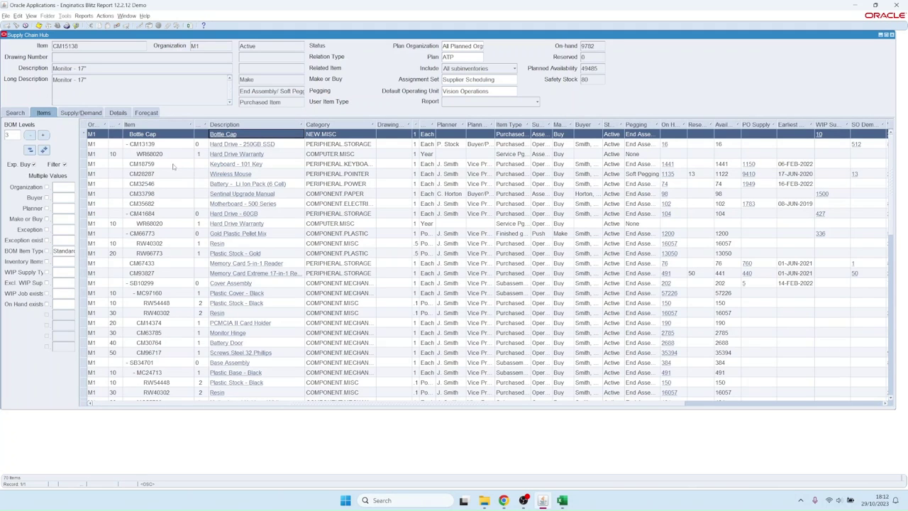
- Open the supply and demand lines of item CM13139 (Hard Drive - 250GB SSD) and browse to the July and August 2023 entries
click(245, 144)
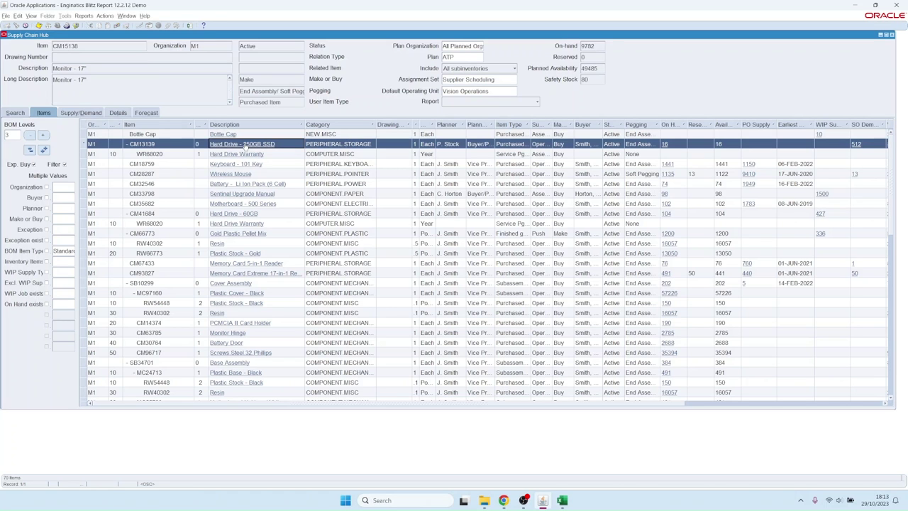
double_click(245, 144)
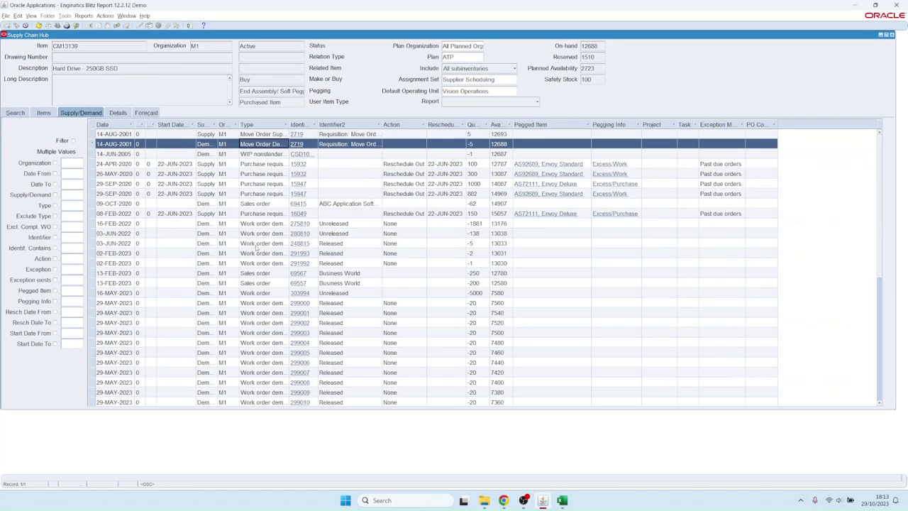
scroll(257, 248, down, 15)
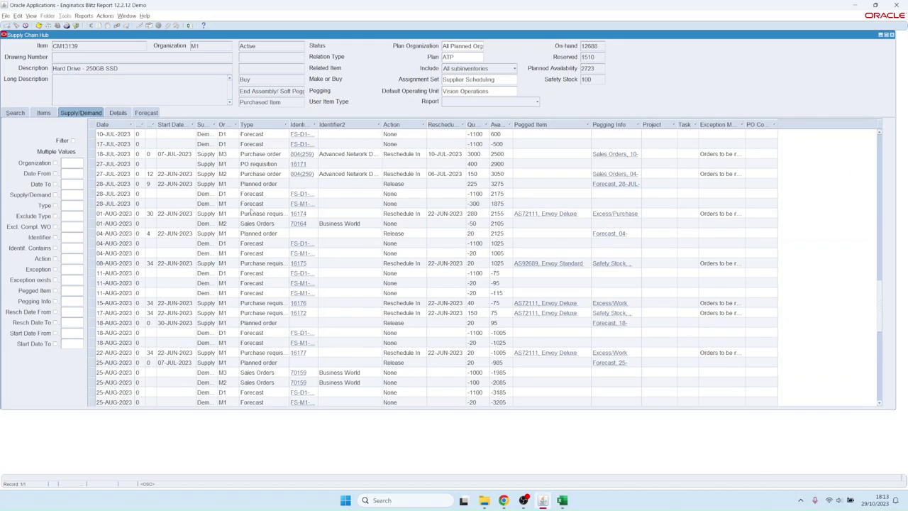
- Open the Release Transactions window for the planned orders dated 28-JUL-2023, 04-AUG-2023 and 18-AUG-2023
click(257, 185)
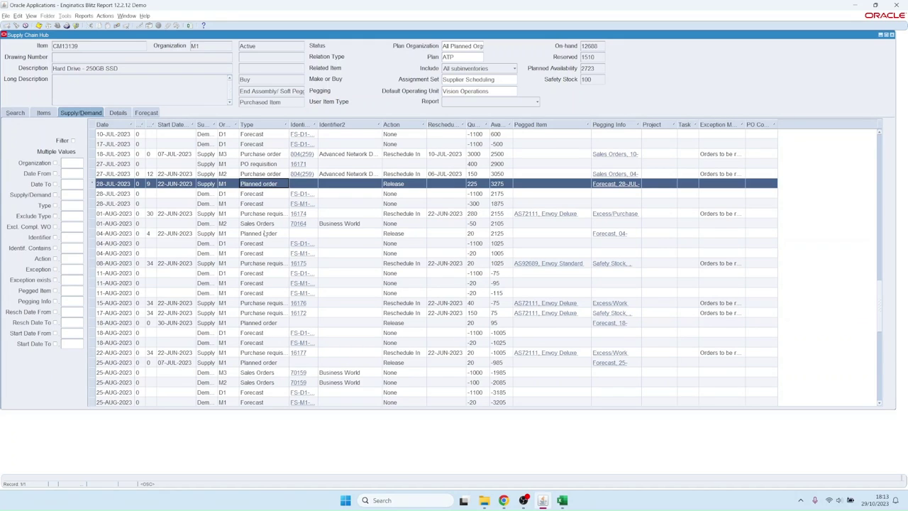
ctrl+click(264, 233)
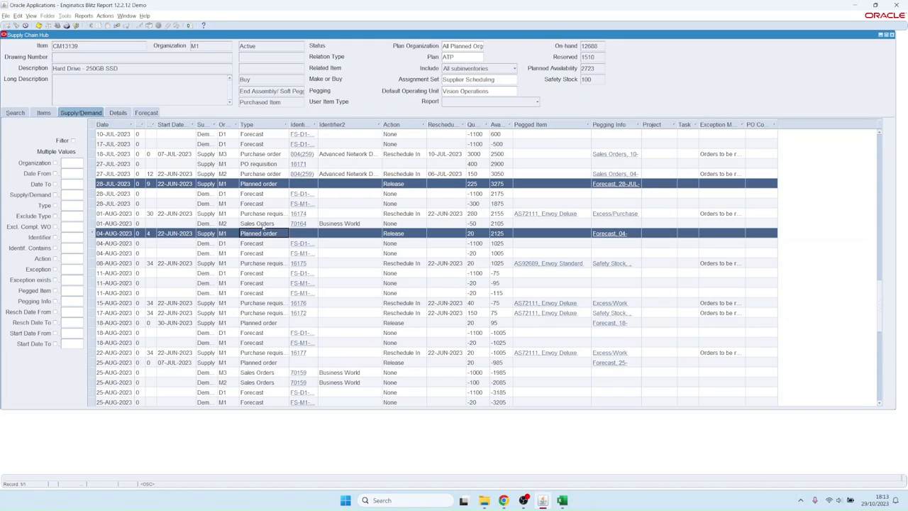
ctrl+click(264, 324)
right_click(267, 185)
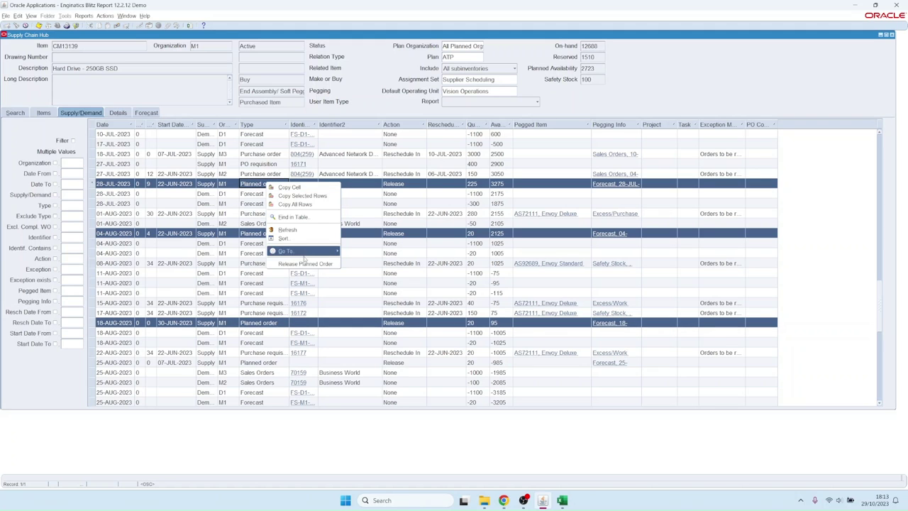
click(305, 263)
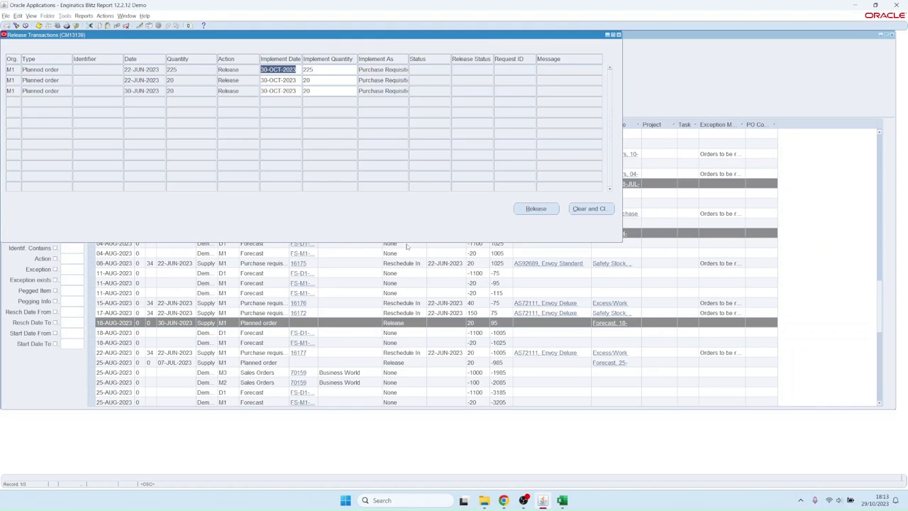
- Close the Release Transactions window without releasing the orders and exit the Supply Chain Hub to the Navigator
click(618, 34)
click(891, 34)
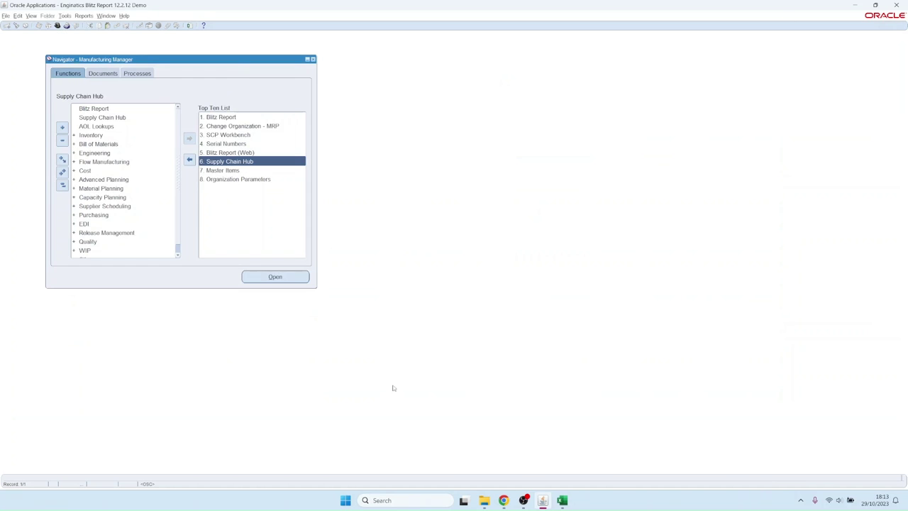
mouse_move(543, 500)
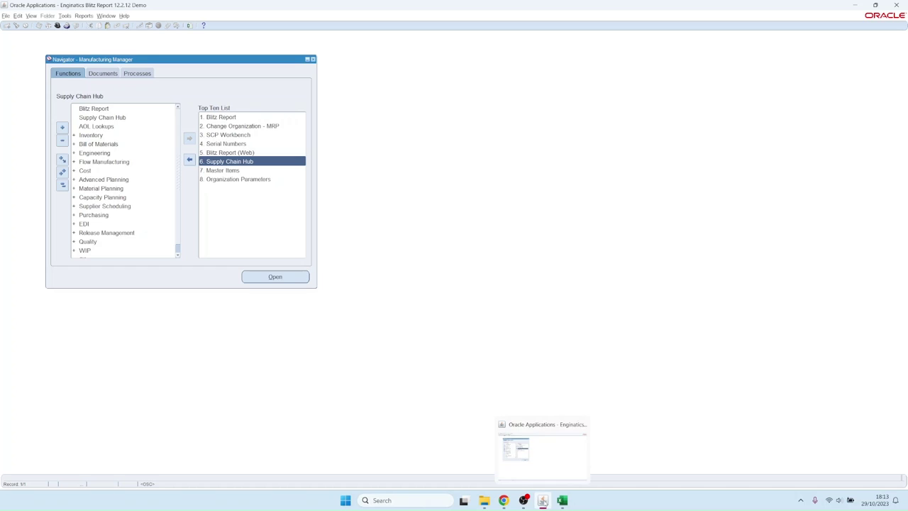